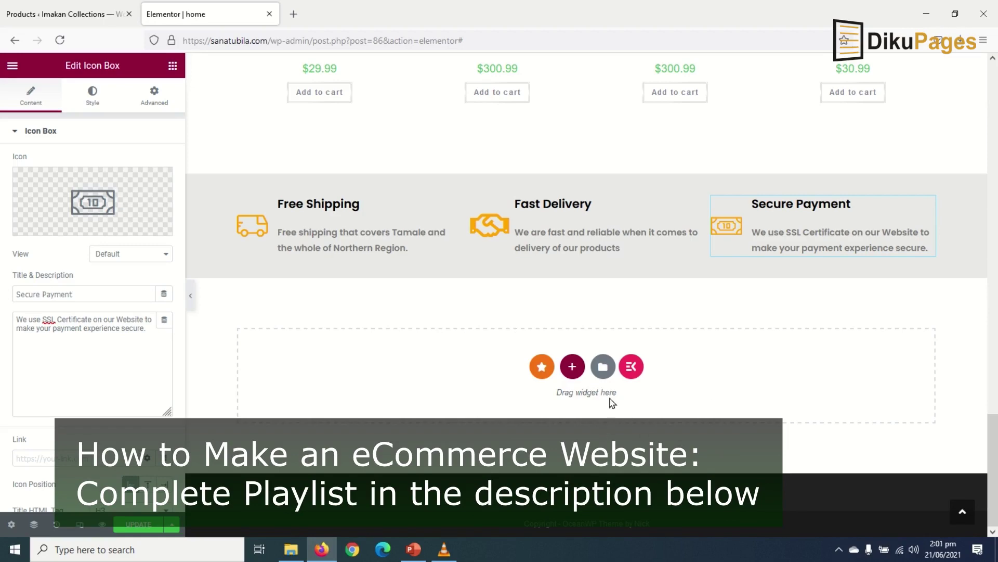
scroll(656, 396, up, 10)
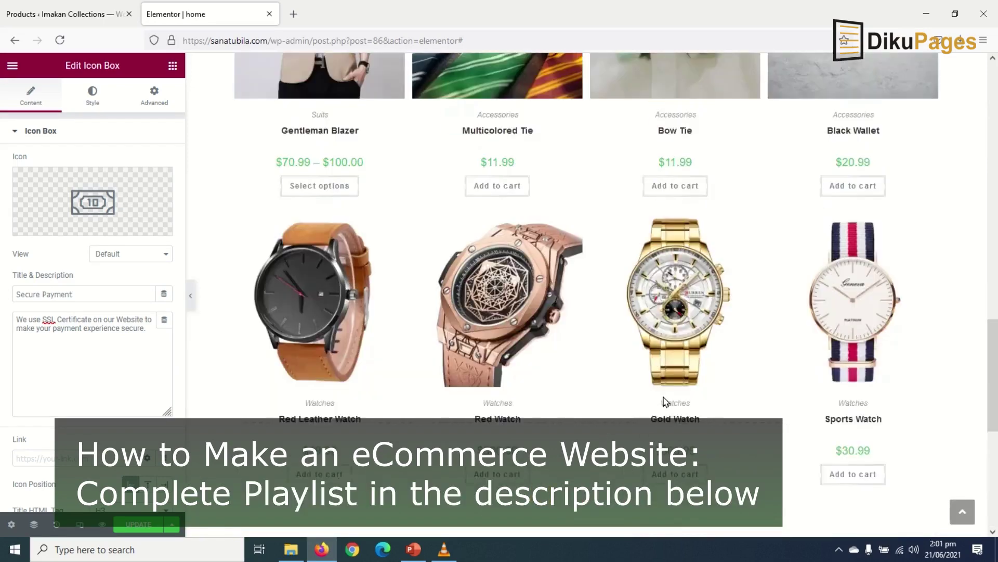
scroll(655, 396, up, 5)
scroll(656, 406, up, 3)
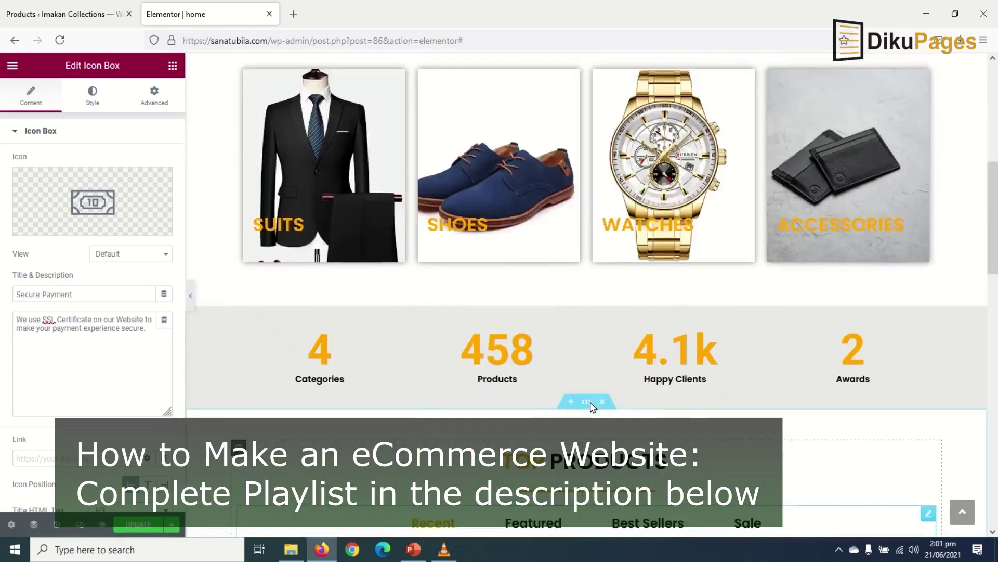
scroll(656, 390, up, 5)
scroll(624, 313, up, 1)
scroll(612, 215, down, 2)
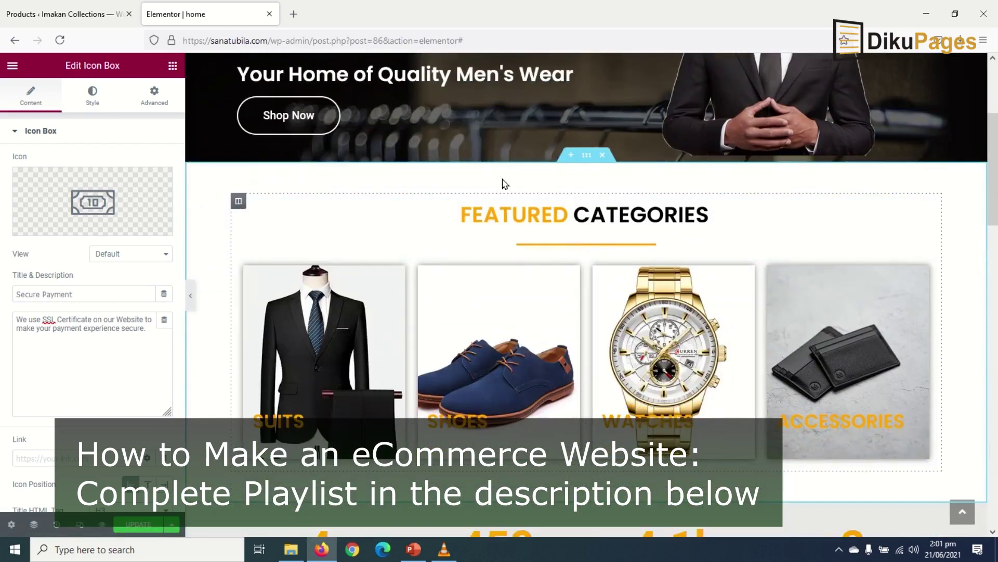
- Copy the Featured Categories section and paste it into the empty area at the bottom
right_click(587, 161)
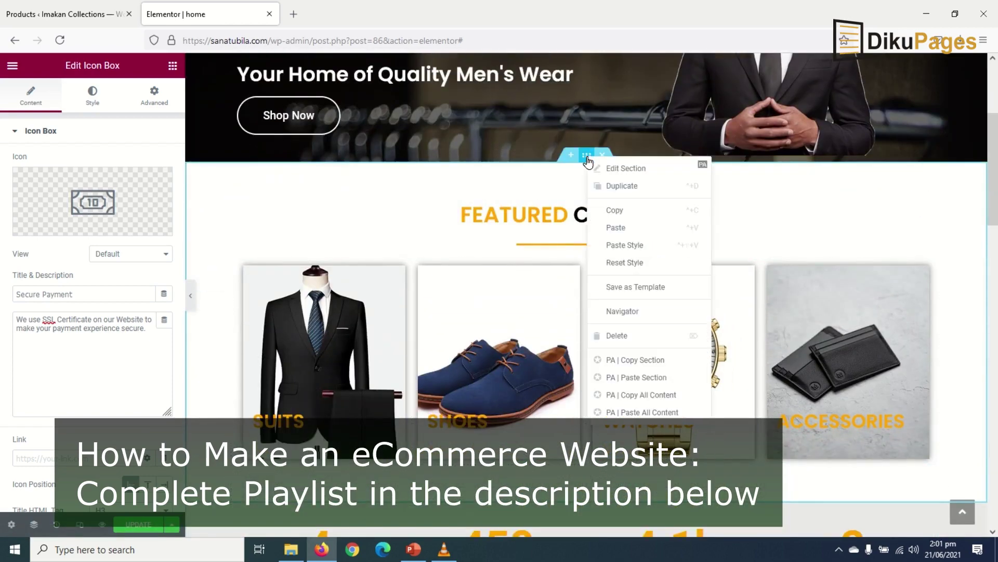
click(635, 212)
scroll(597, 286, down, 10)
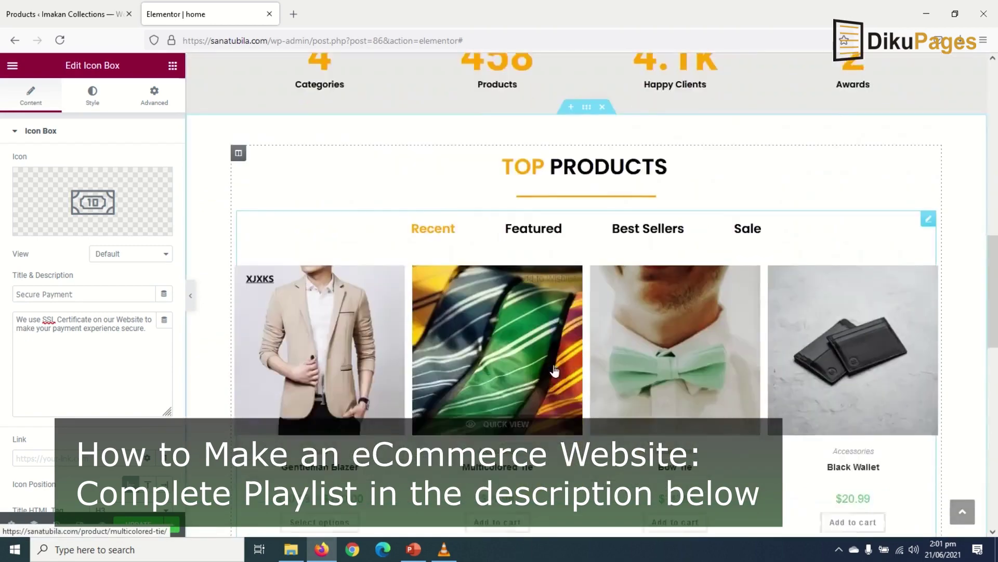
scroll(624, 328, down, 8)
right_click(694, 378)
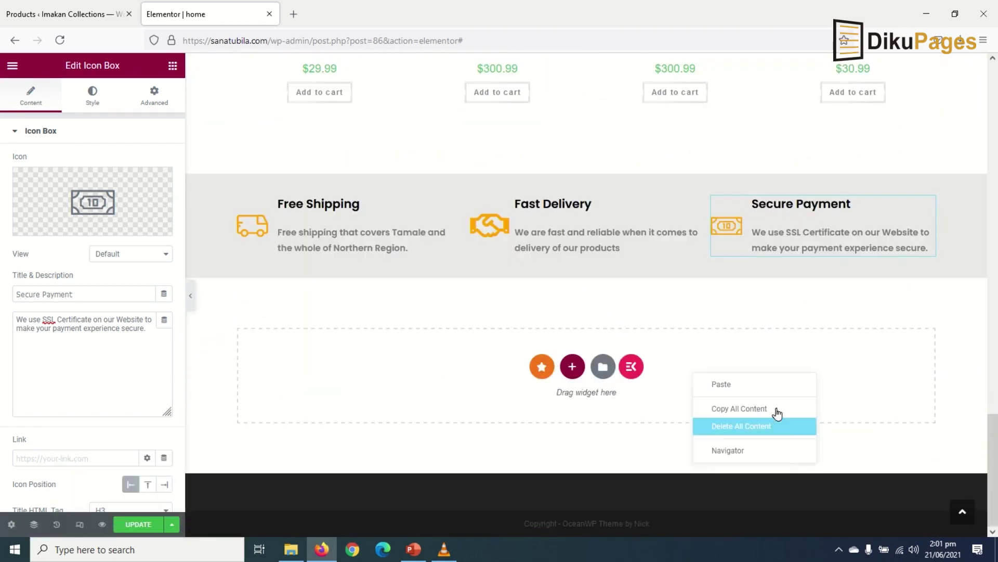
click(747, 386)
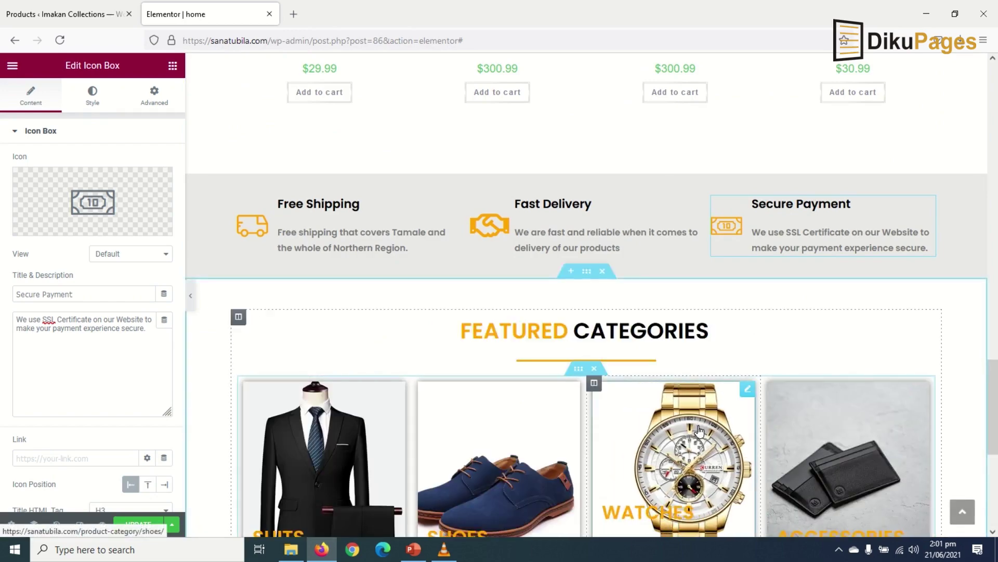
scroll(710, 398, down, 3)
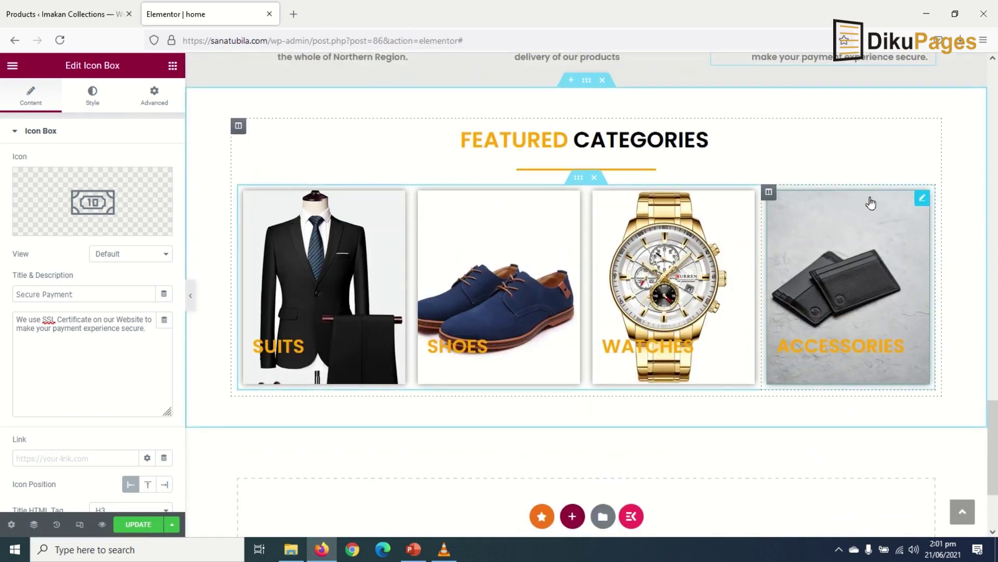
- Delete the copied category image grid and drag a Premium Blog widget onto the page
click(598, 180)
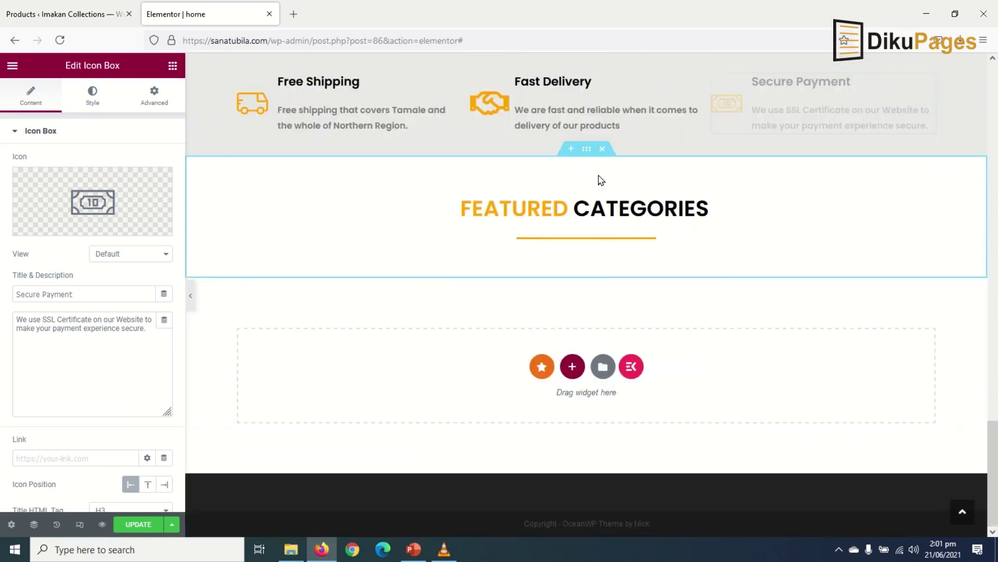
click(175, 68)
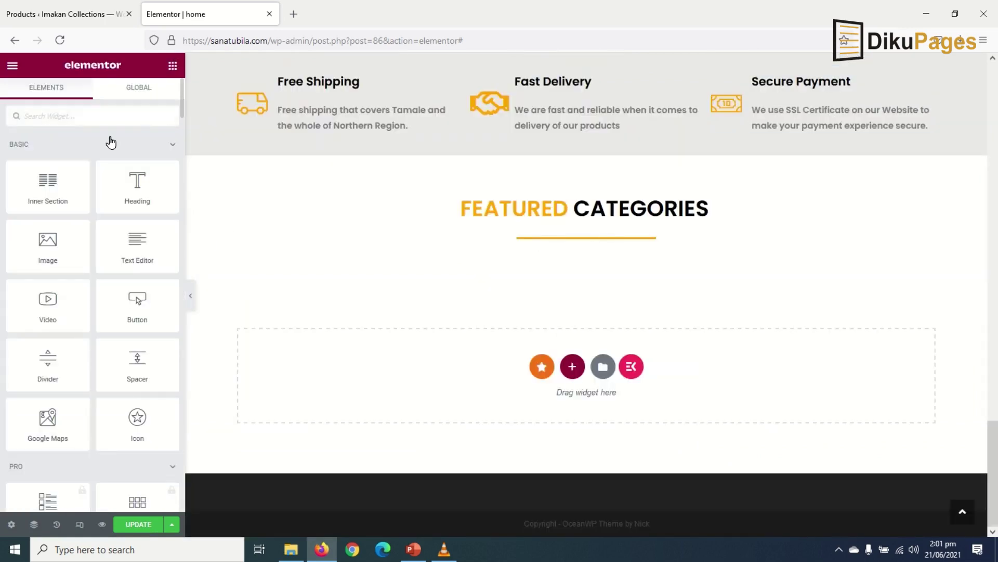
text(blo)
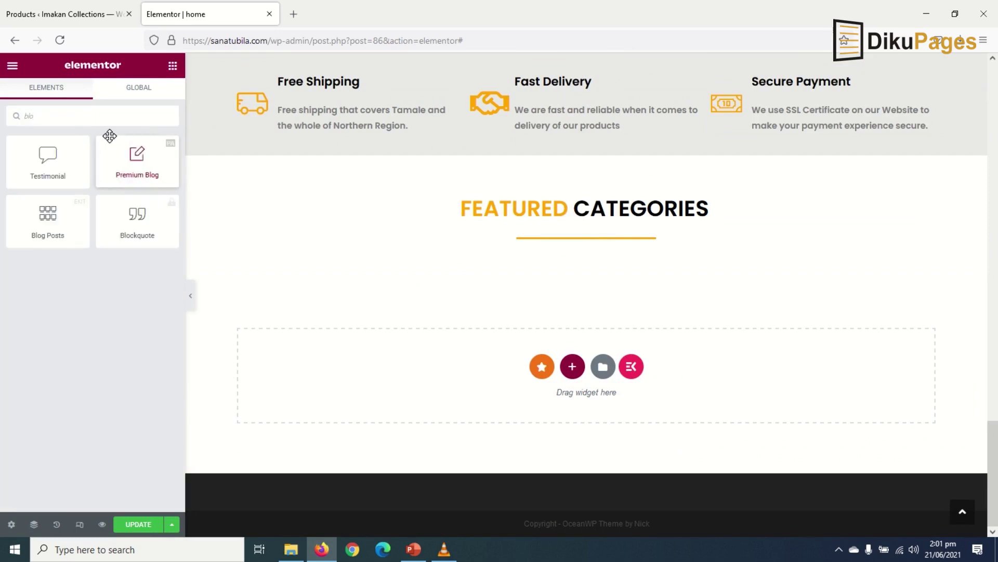
text(g)
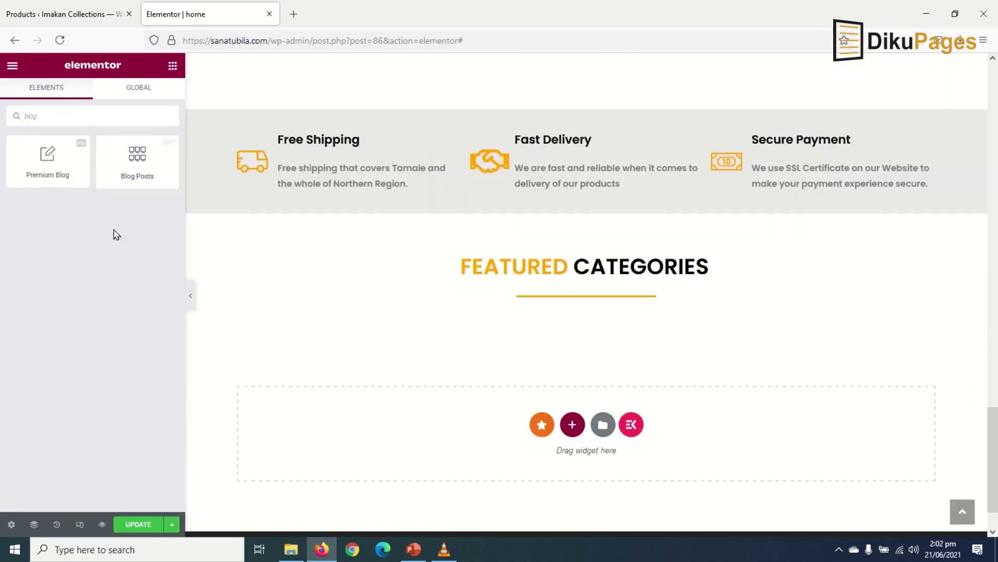
drag(45, 156, 531, 301)
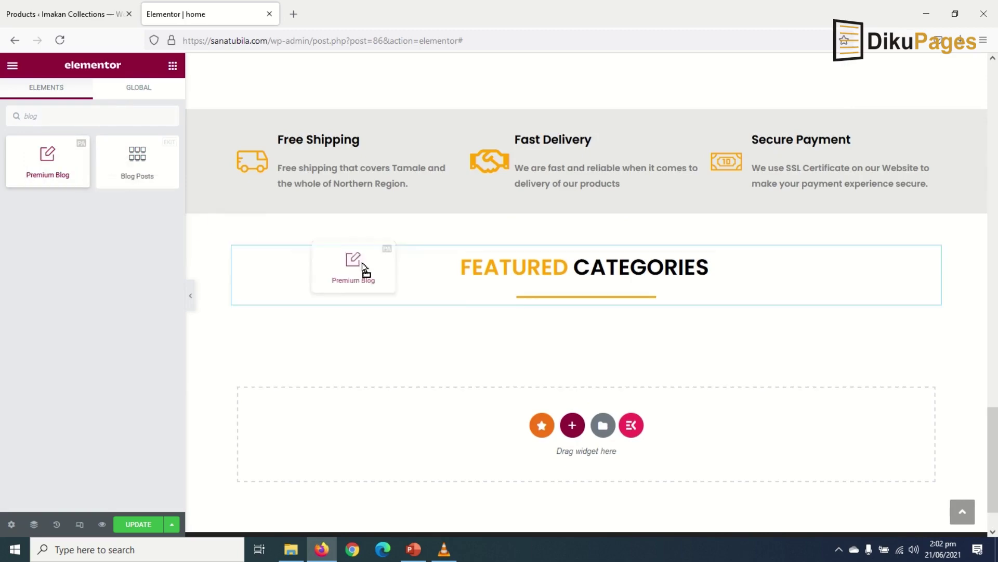
- Place Premium Blog under the heading with 3 columns and 3 posts per page
drag(531, 301, 531, 301)
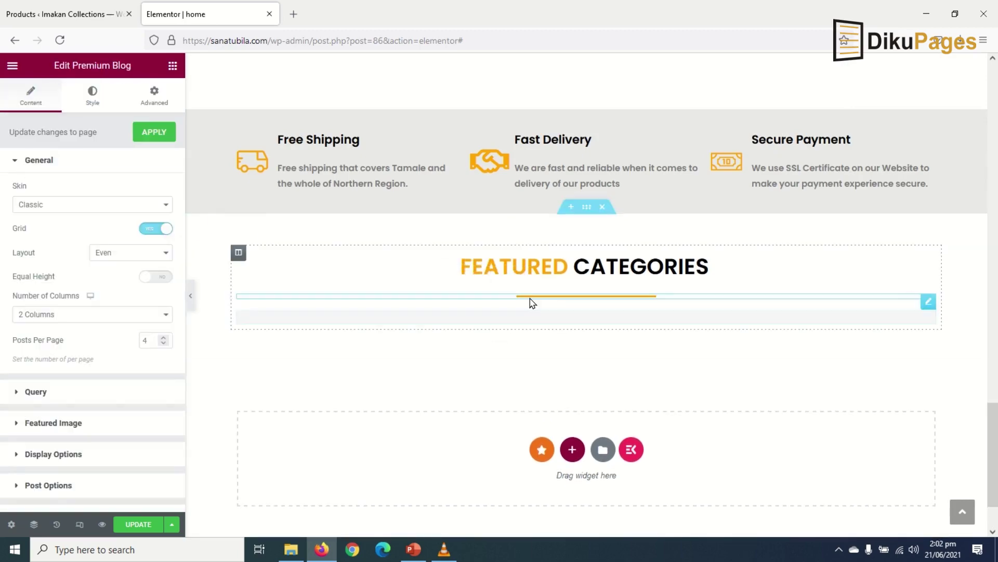
scroll(530, 302, down, 3)
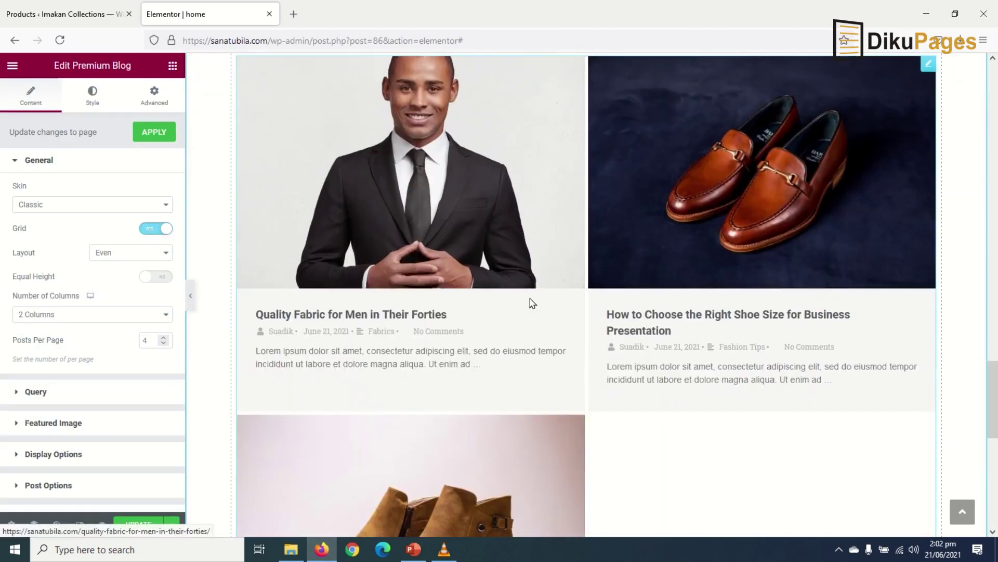
scroll(529, 302, up, 3)
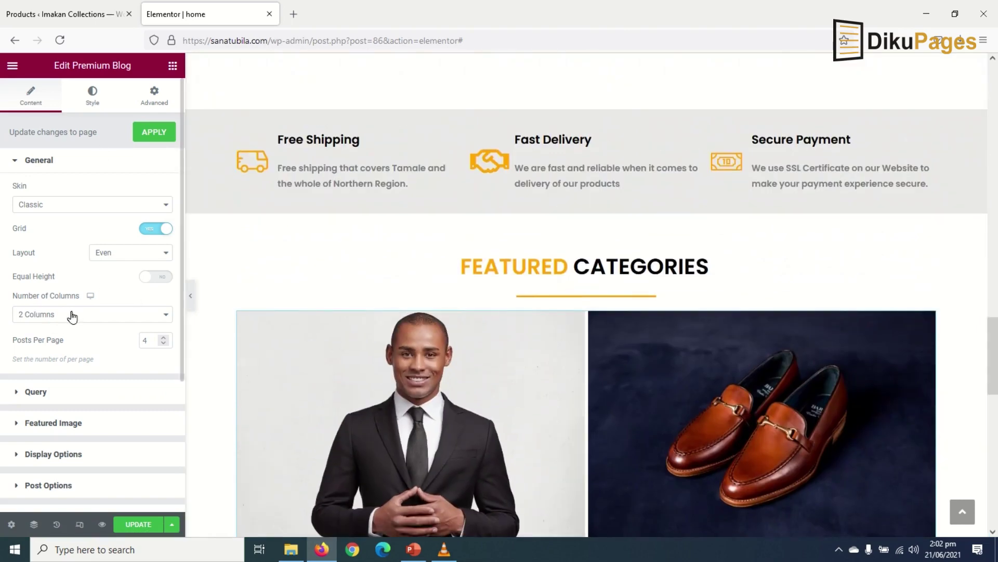
click(97, 320)
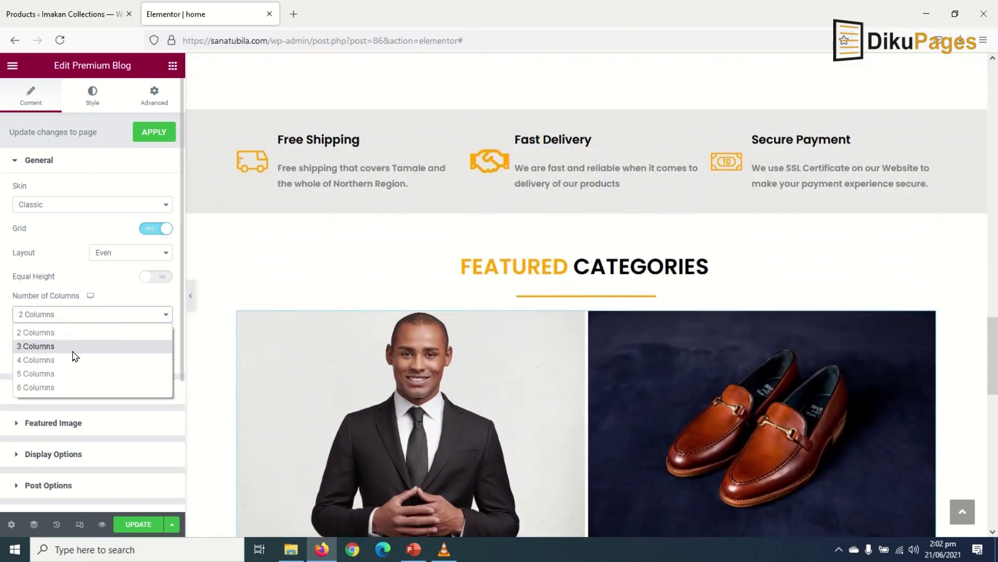
click(36, 345)
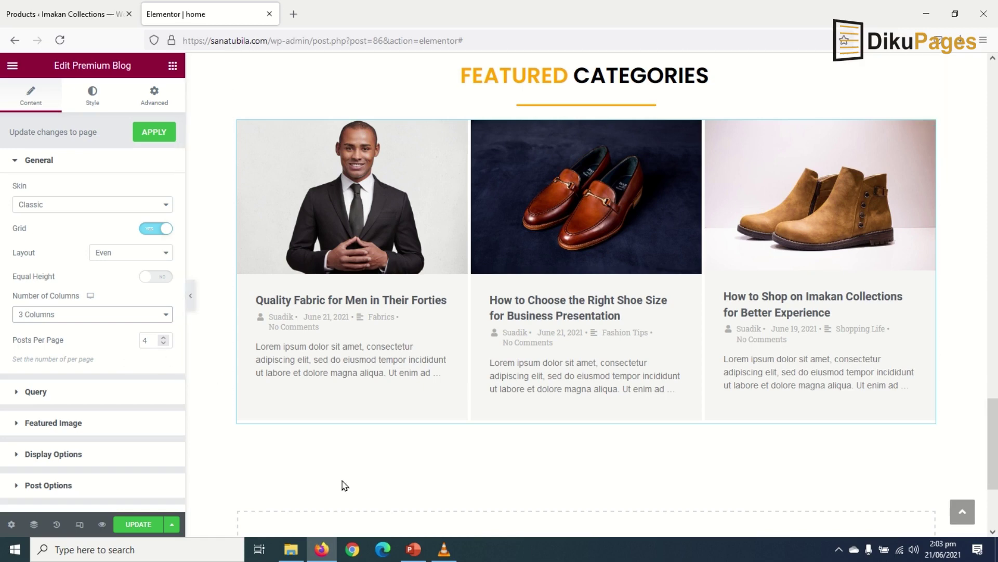
click(165, 344)
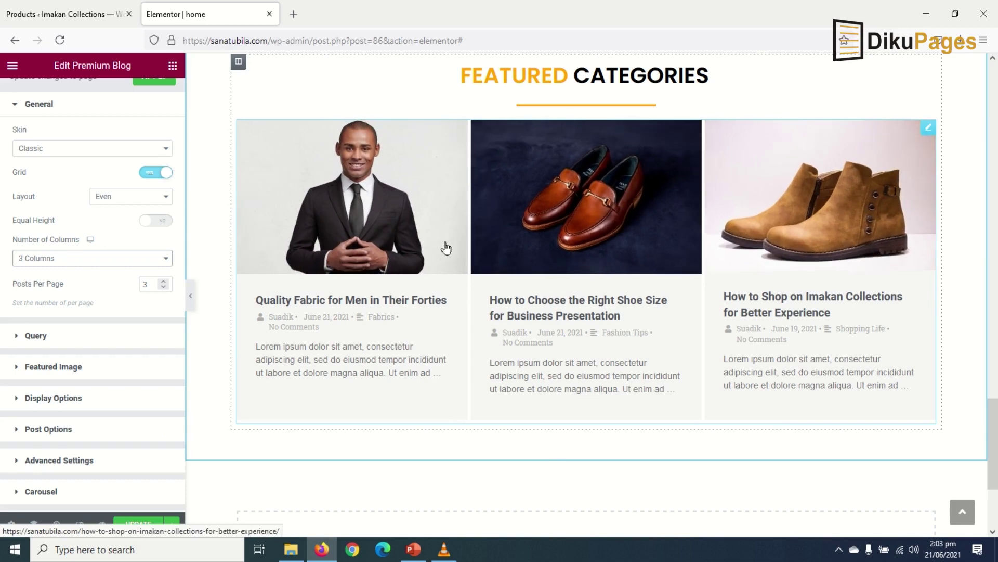
scroll(76, 310, down, 2)
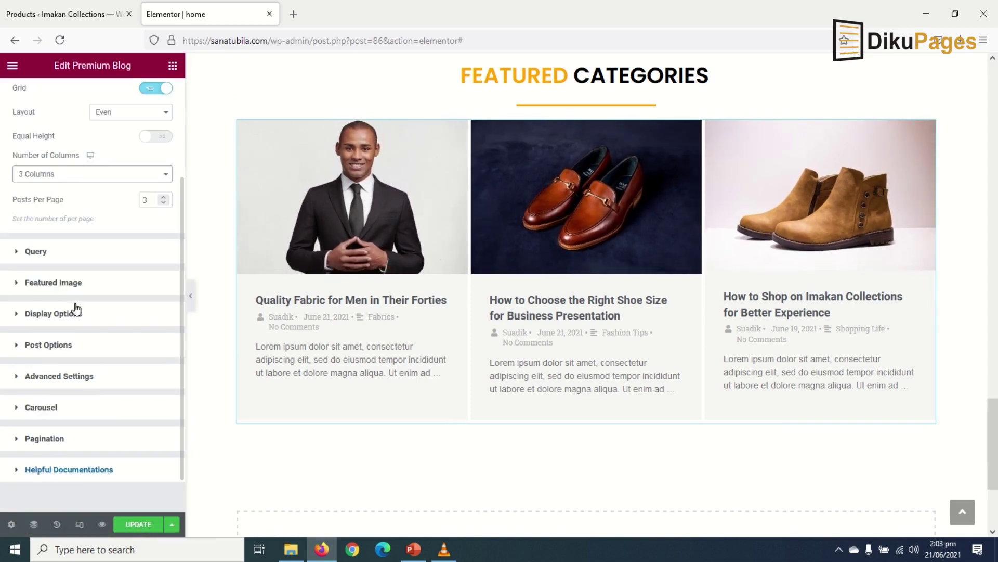
click(43, 285)
scroll(129, 429, down, 2)
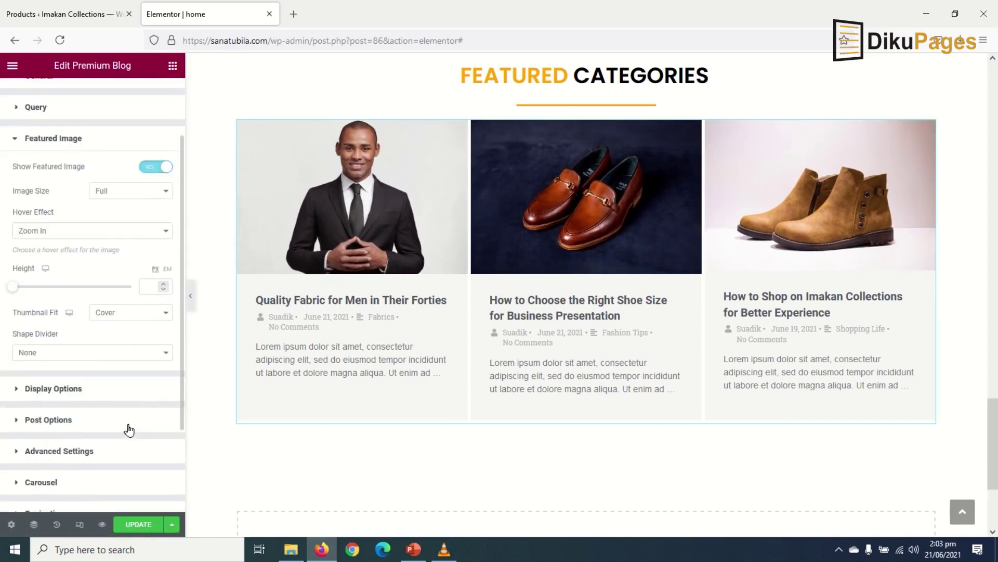
scroll(123, 422, down, 3)
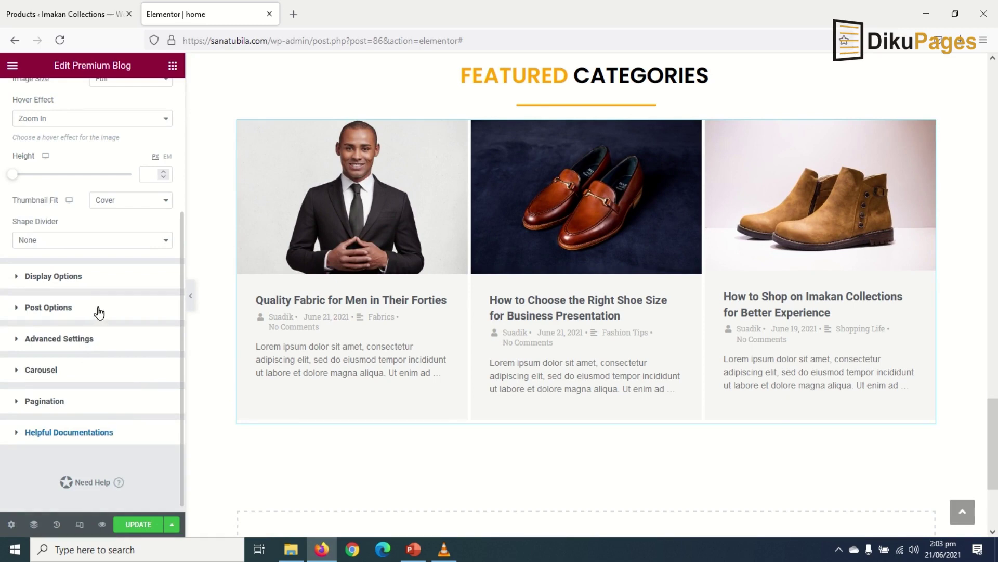
scroll(102, 319, up, 1)
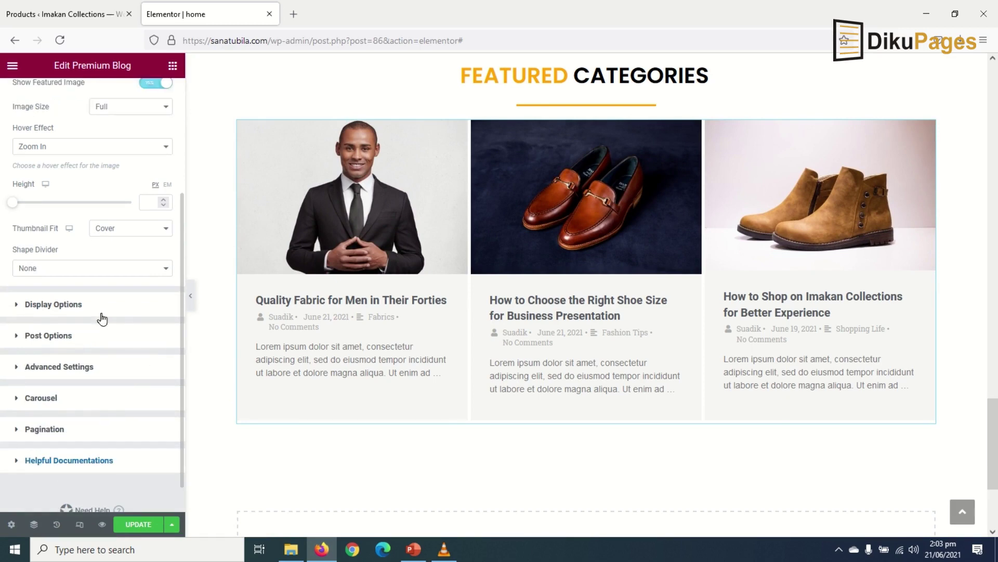
click(49, 335)
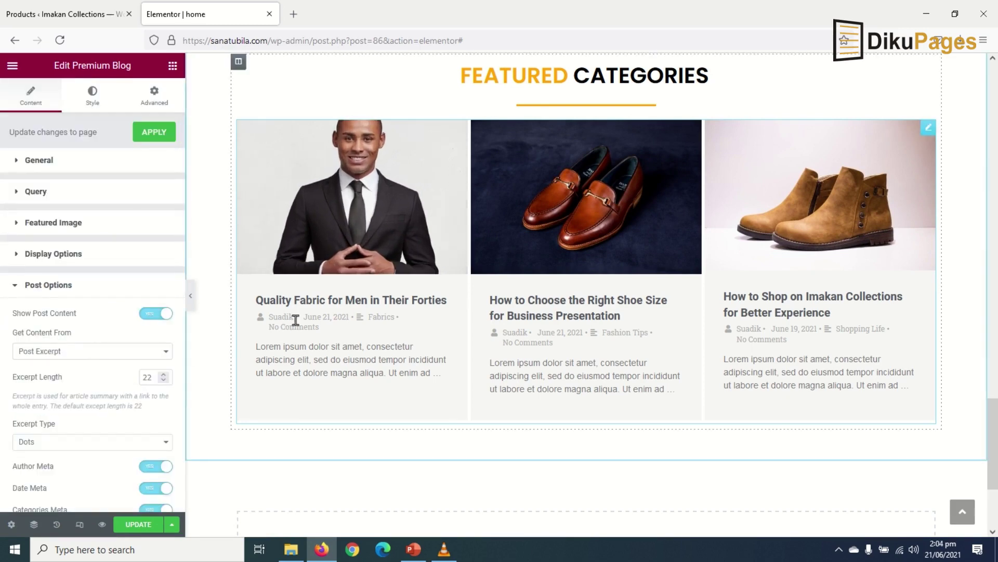
scroll(77, 361, down, 2)
scroll(110, 495, down, 1)
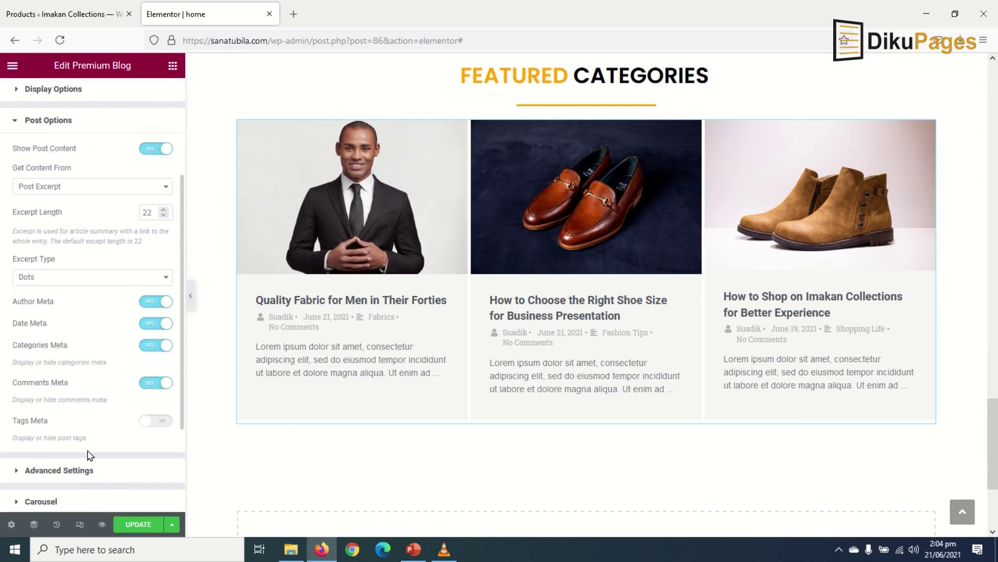
- Hide comment counts and category labels, and set Excerpt Type to Link for Read More links
click(154, 383)
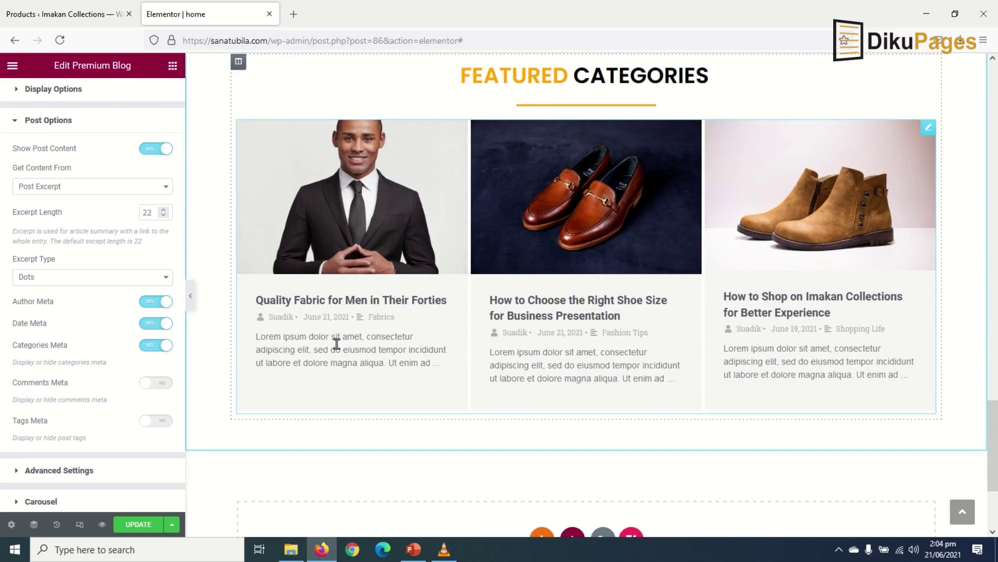
click(146, 347)
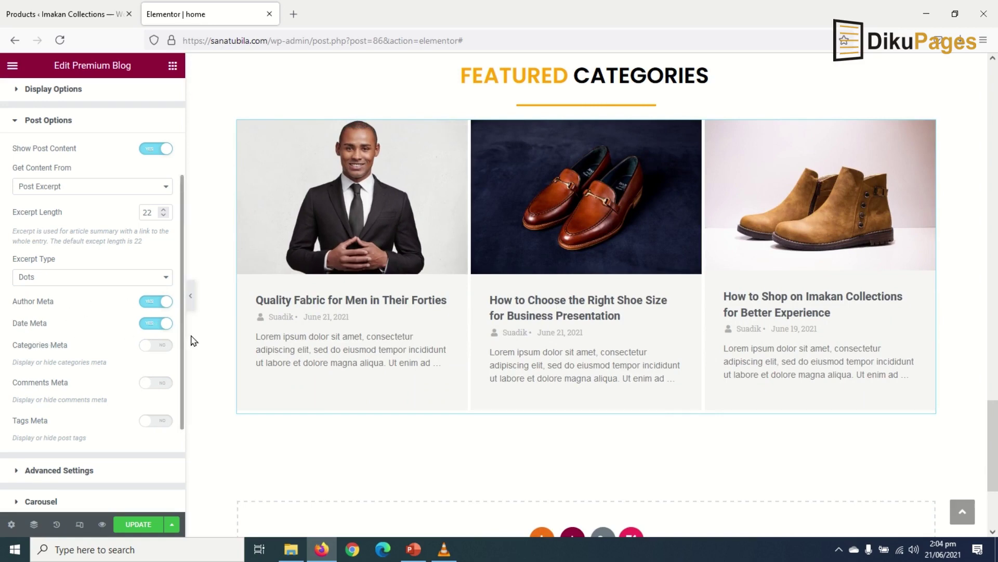
click(66, 277)
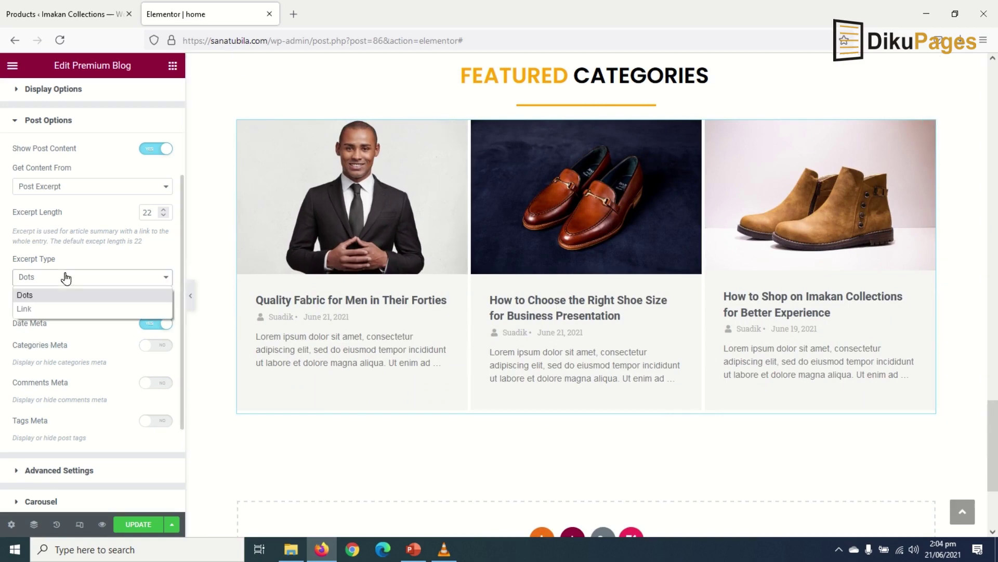
click(49, 309)
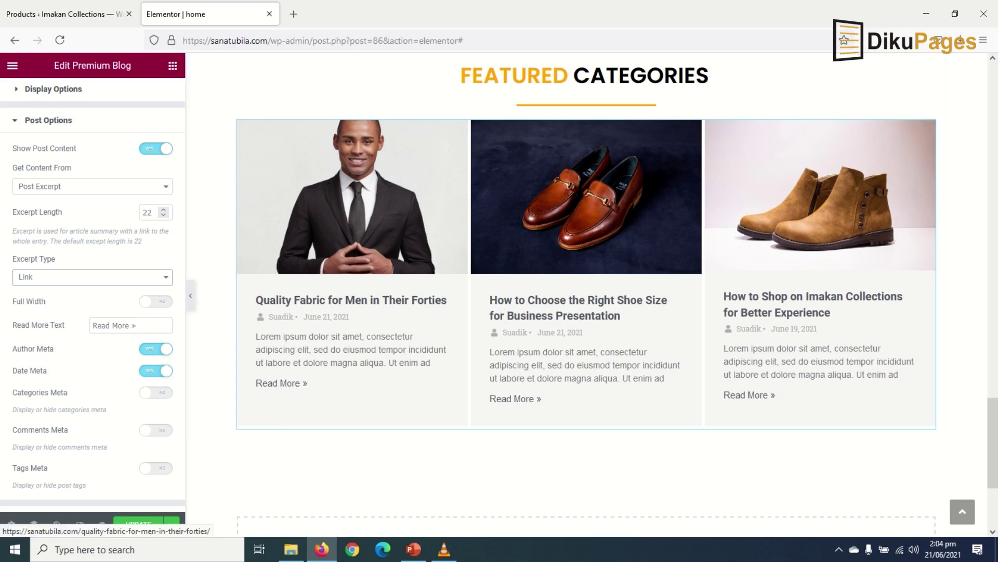
scroll(141, 474, up, 2)
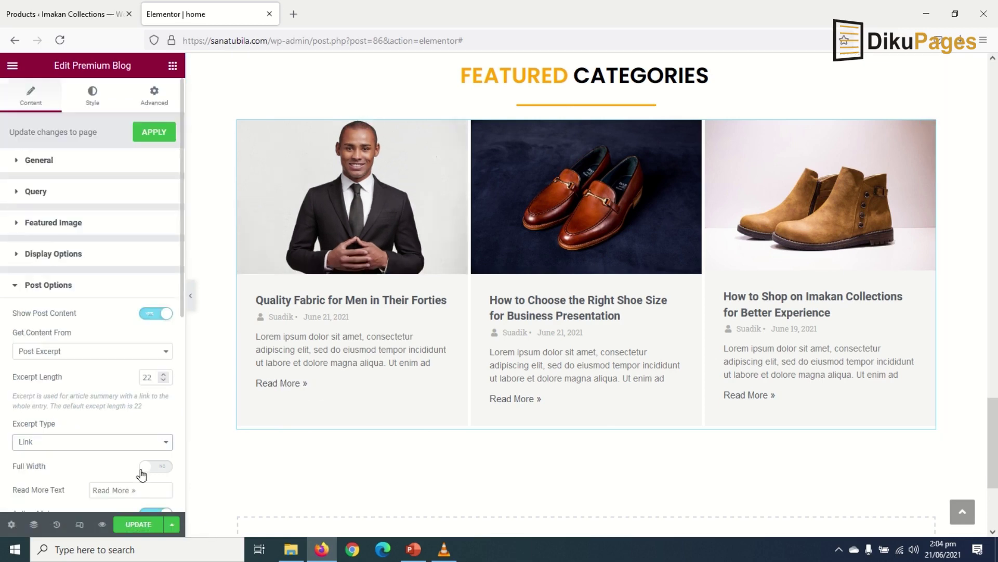
click(92, 95)
- Set the post titles to the global Black colour and Poppins font
click(33, 281)
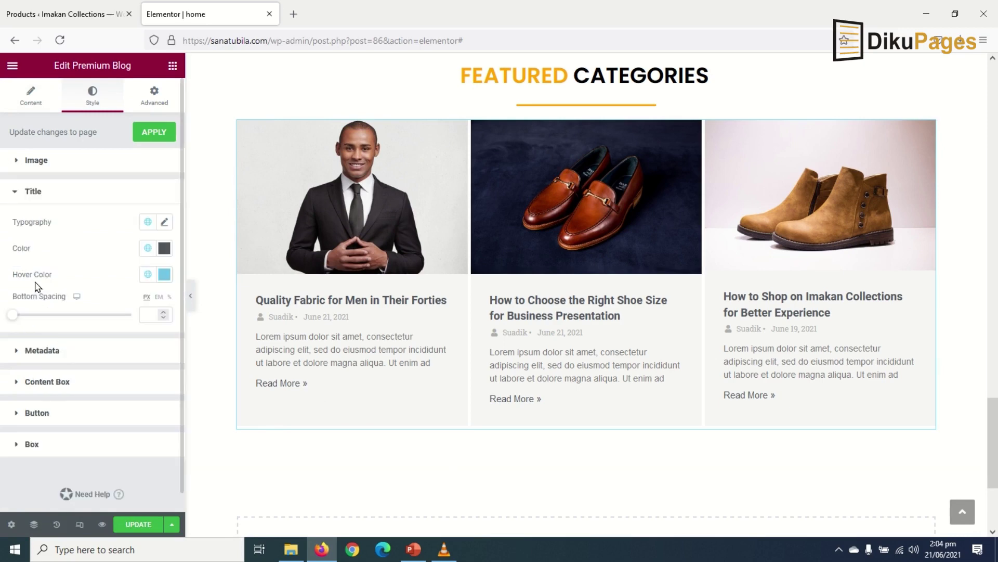
click(147, 248)
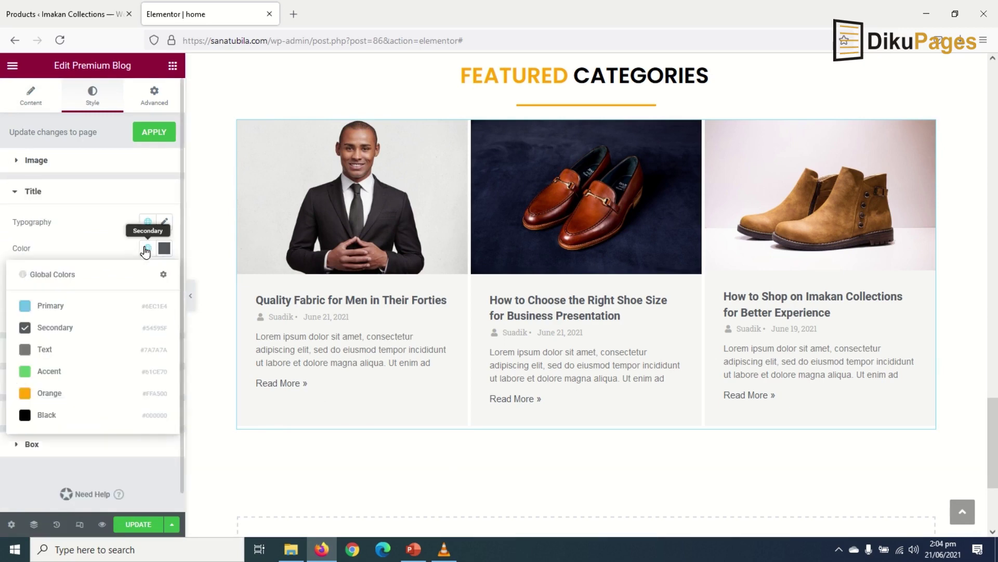
click(39, 413)
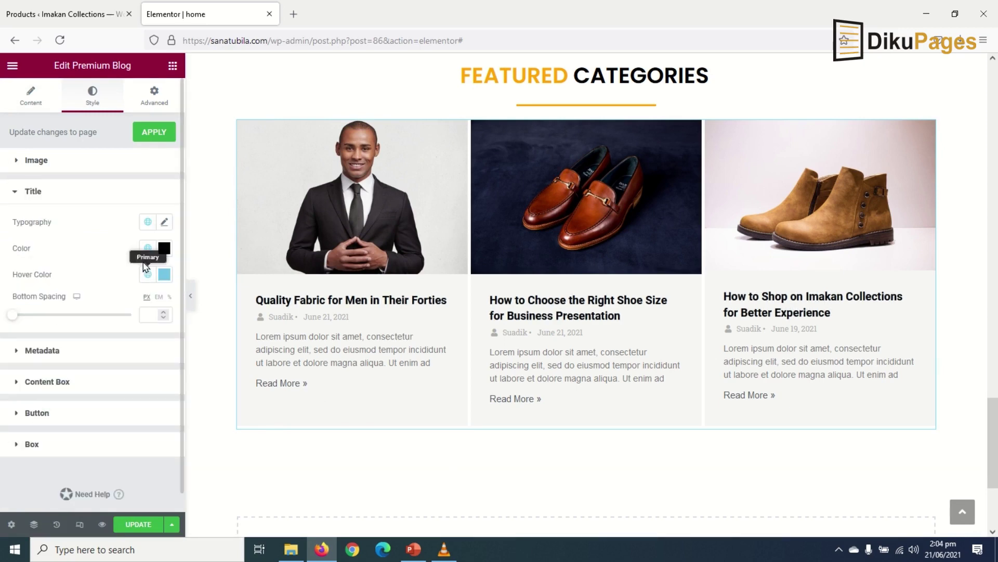
click(148, 222)
click(61, 347)
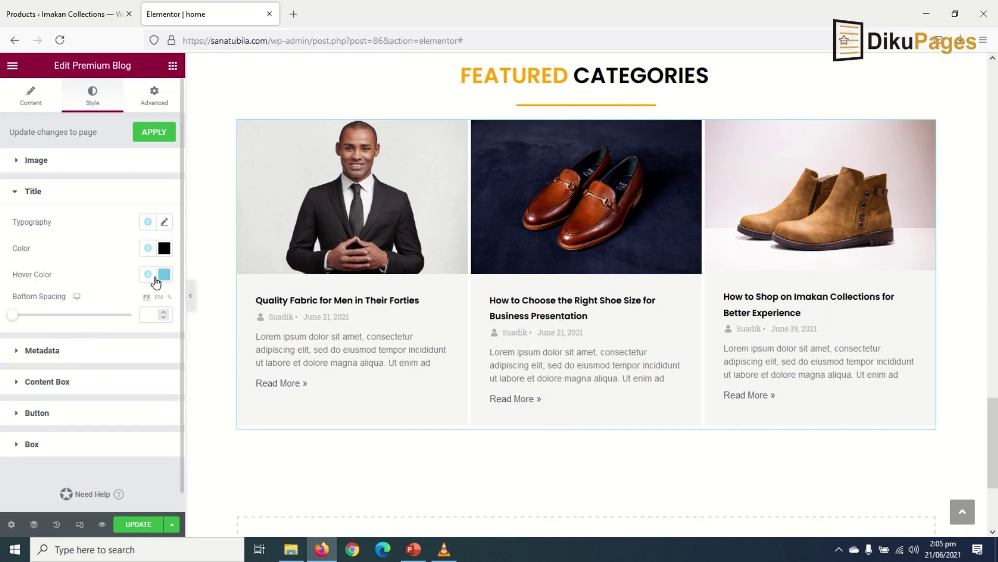
- Give the titles size 20 and the global Orange hover colour
click(164, 224)
drag(22, 321, 35, 321)
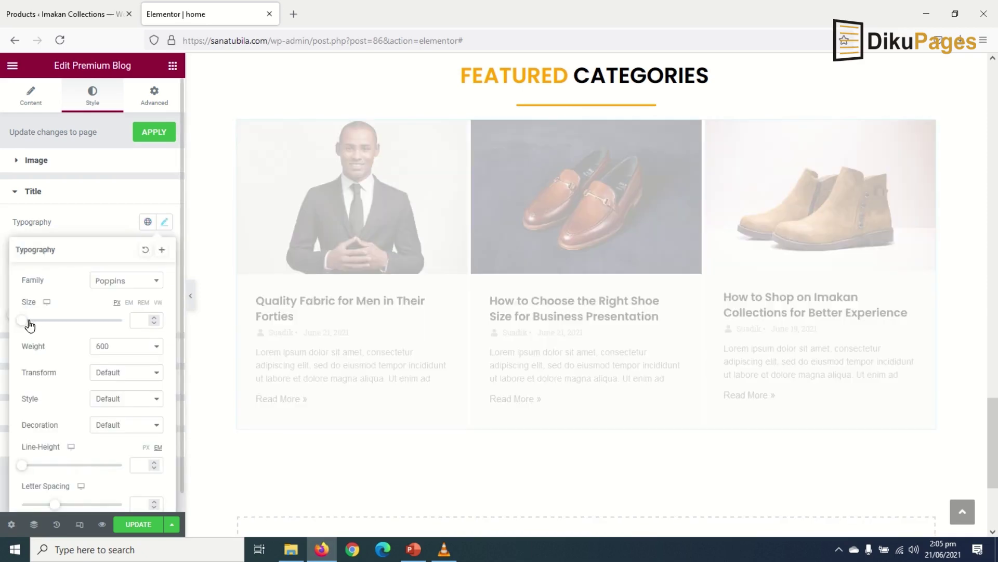
drag(35, 321, 28, 321)
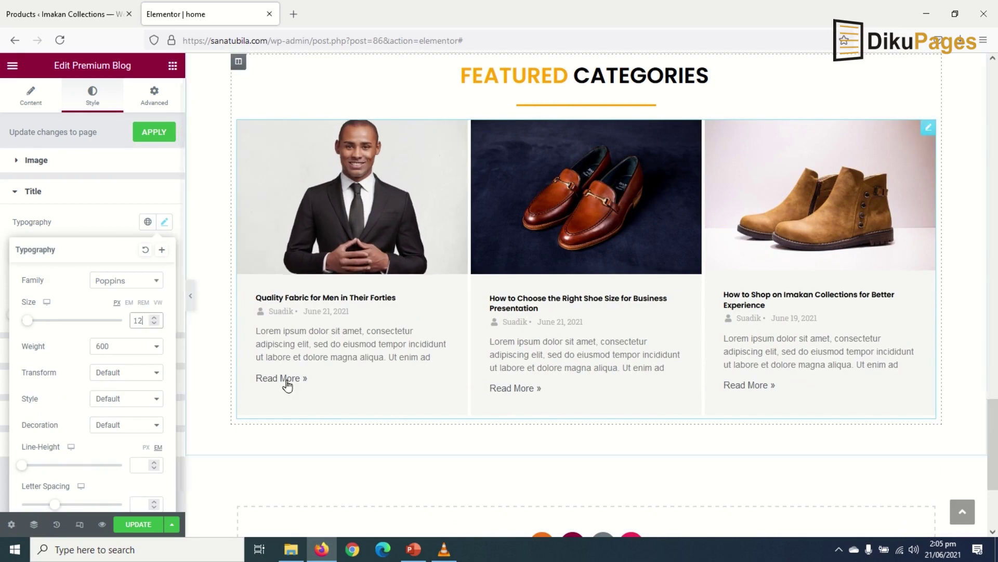
text(2)
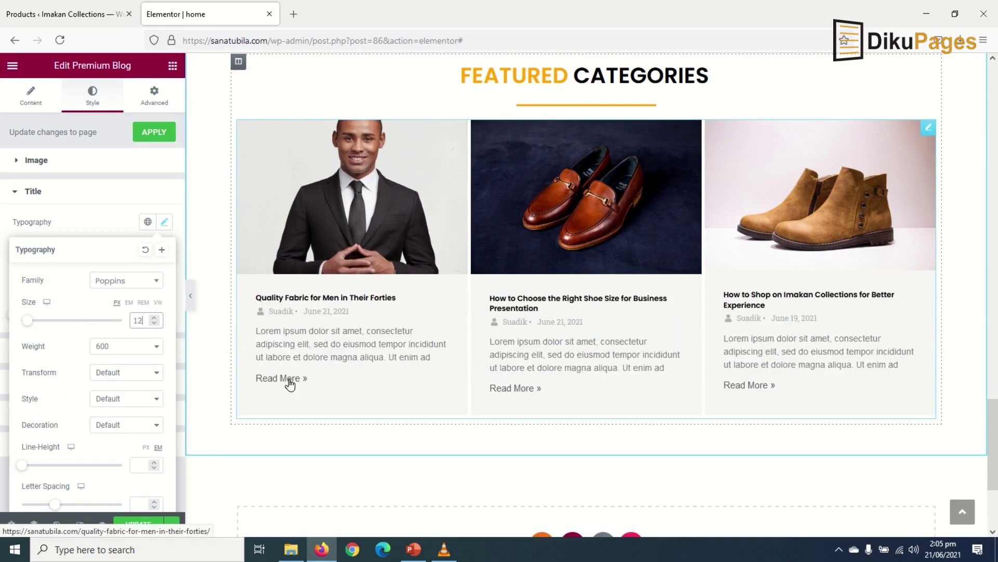
key(BackSpace)
key(BackSpace)
text(20)
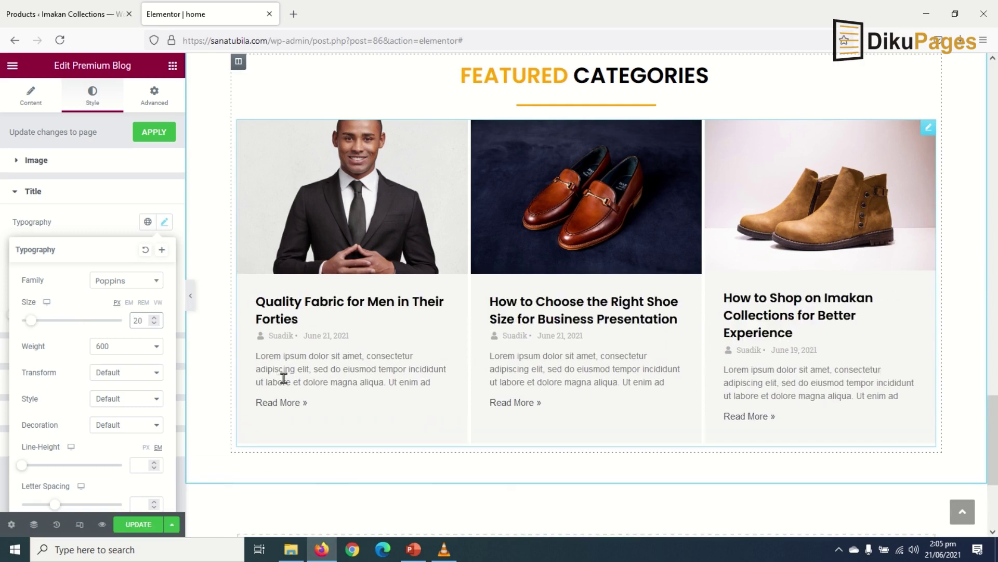
click(237, 389)
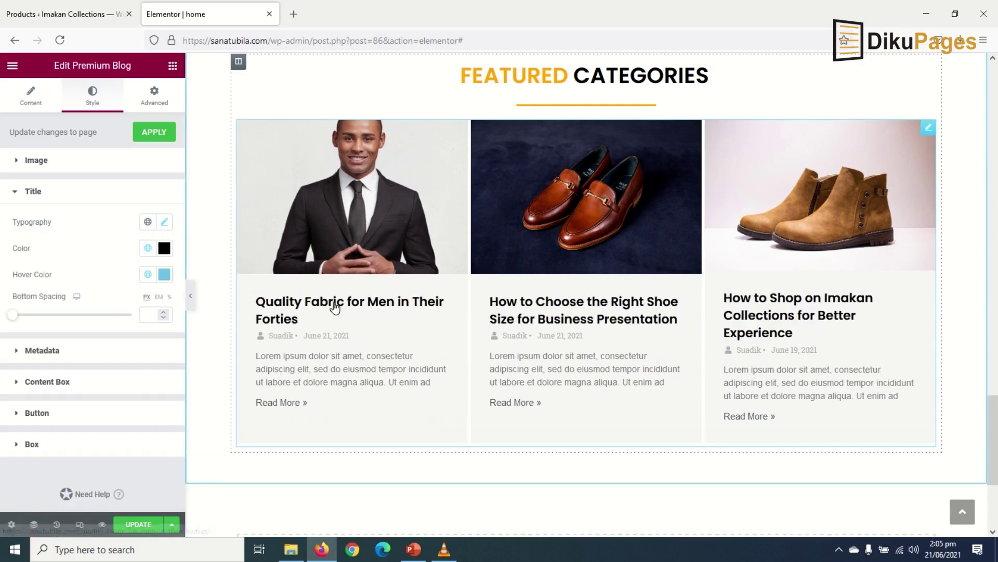
click(147, 274)
click(59, 421)
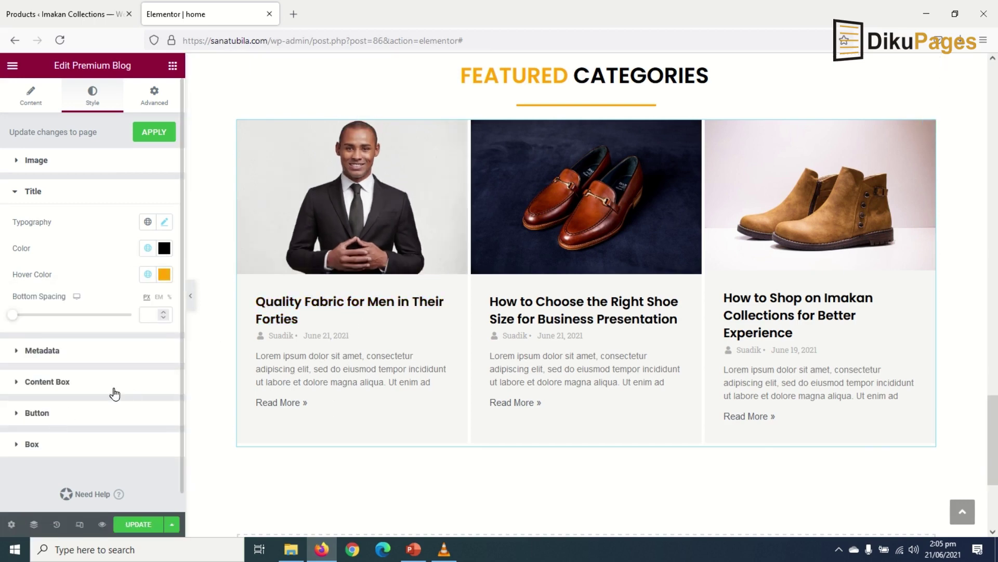
- Set the Content Box excerpt typography to the global Poppins font
click(46, 385)
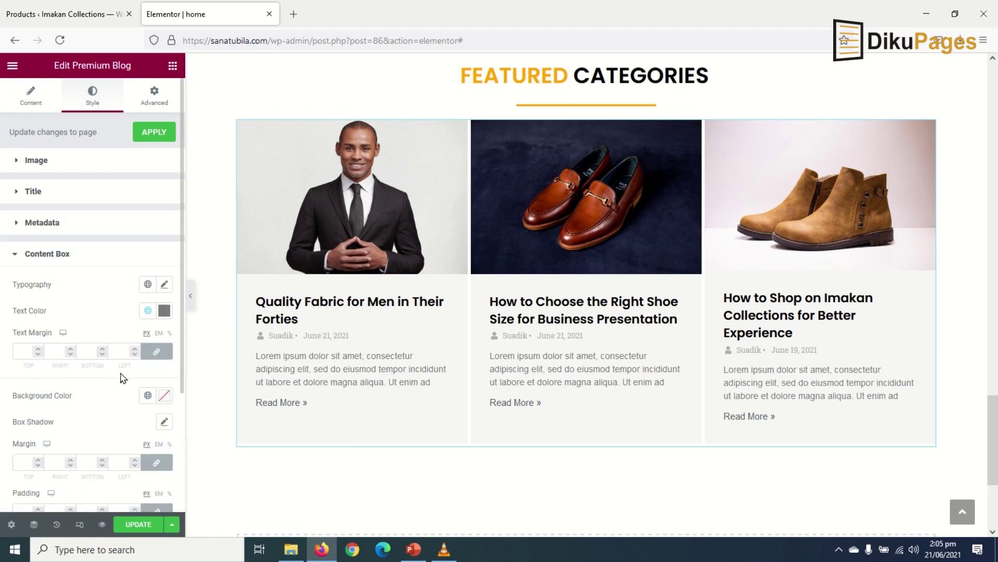
click(147, 284)
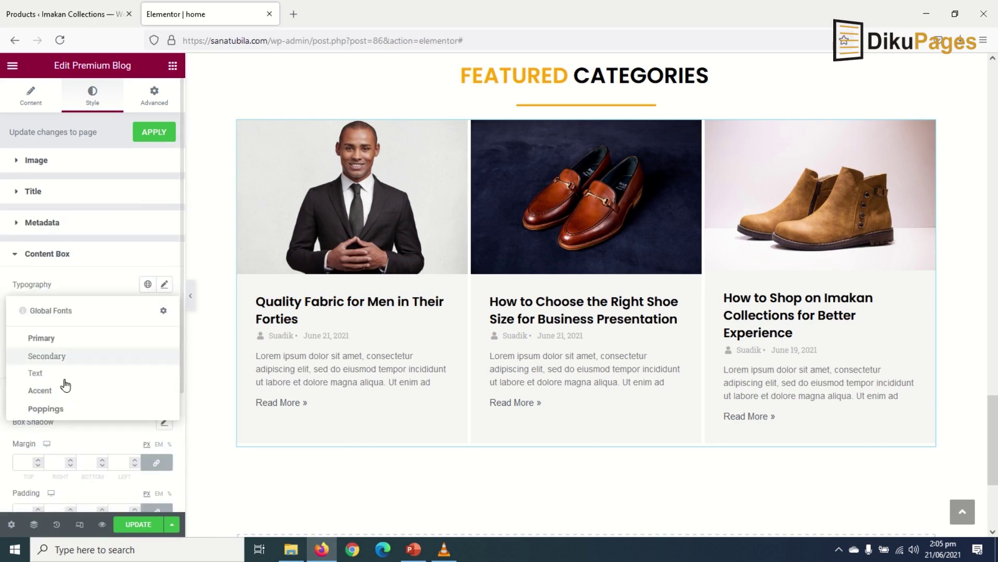
click(52, 413)
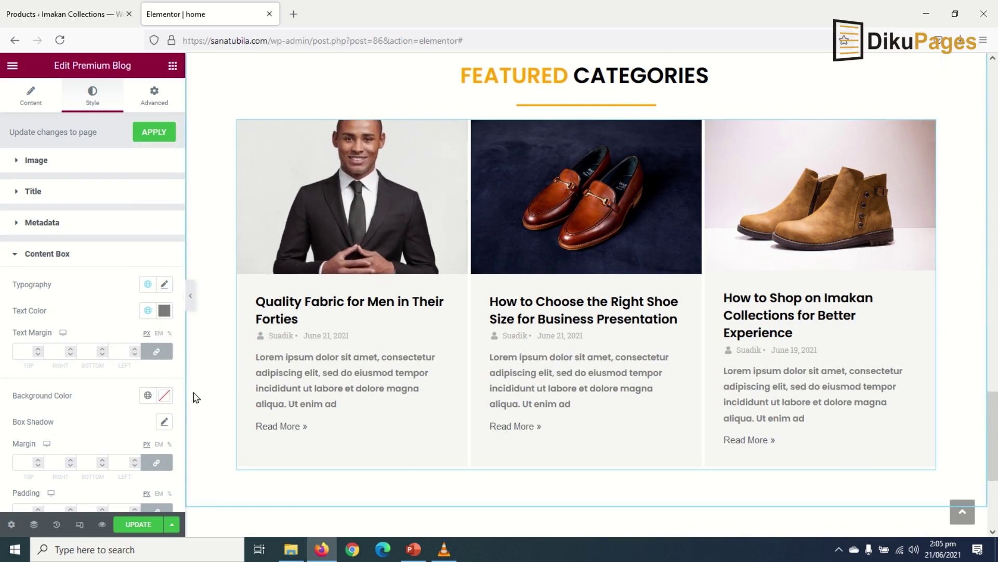
click(166, 286)
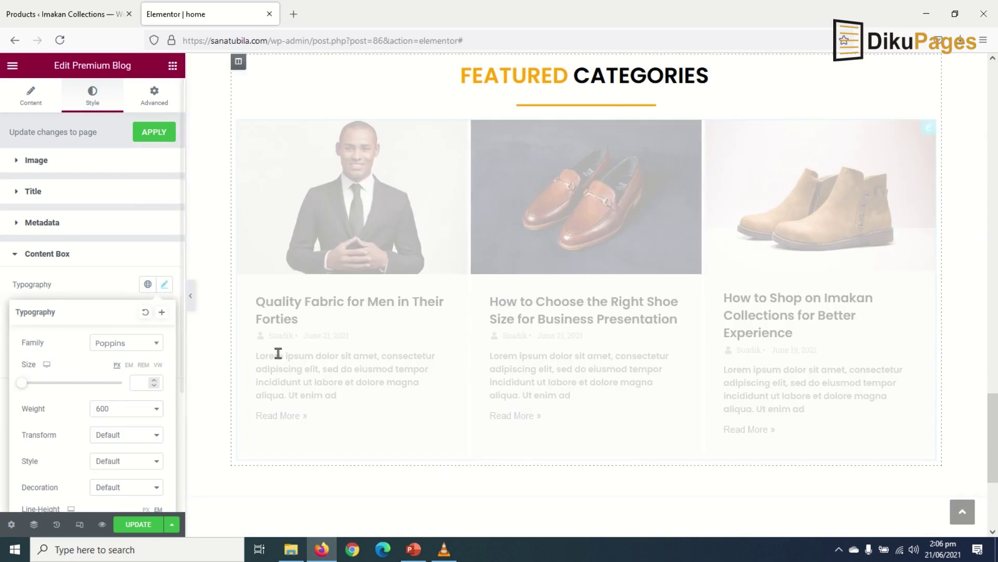
click(166, 283)
scroll(41, 400, down, 3)
click(37, 394)
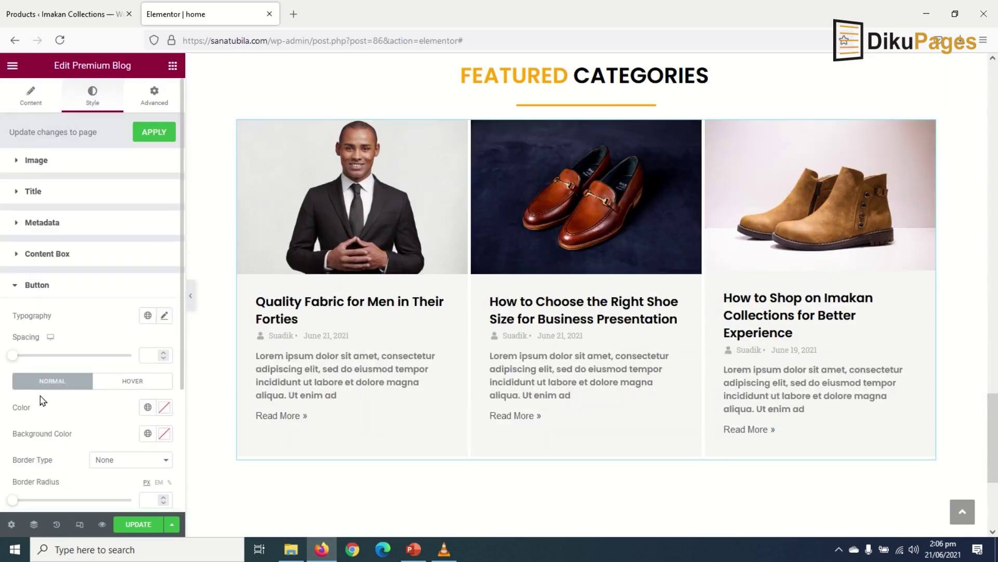
scroll(101, 375, down, 3)
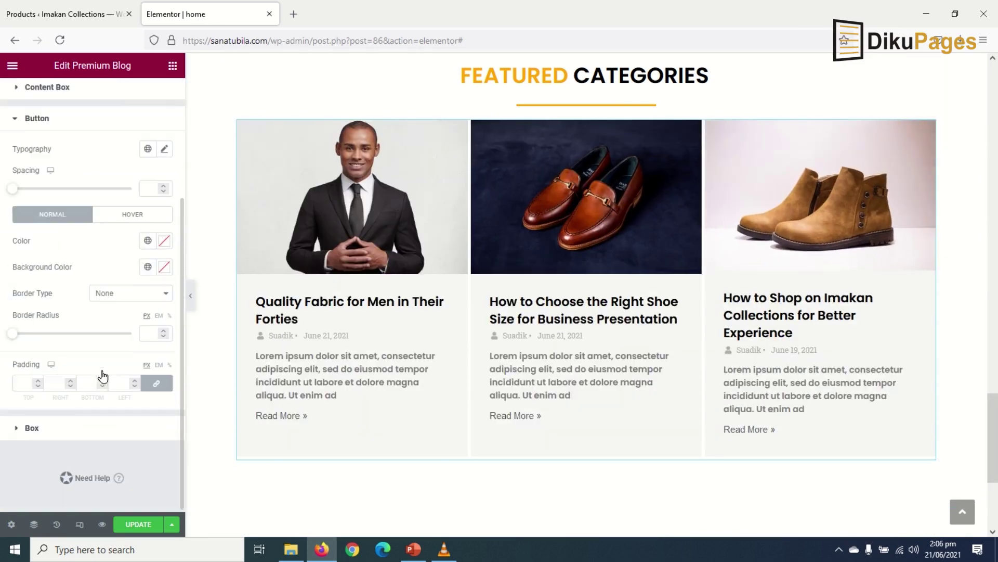
- Give each post box 10 px spacing on all four linked sides
click(30, 427)
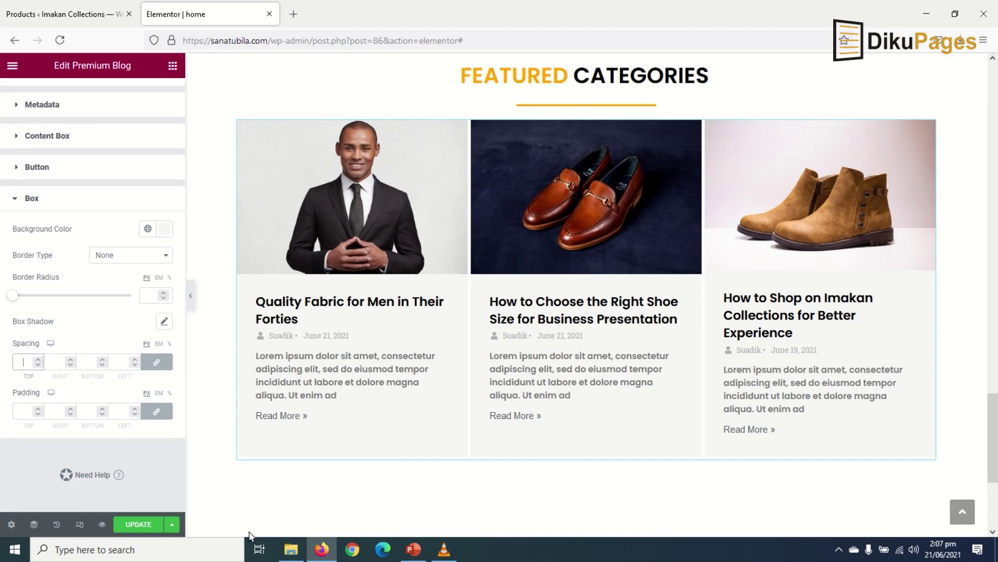
text(0)
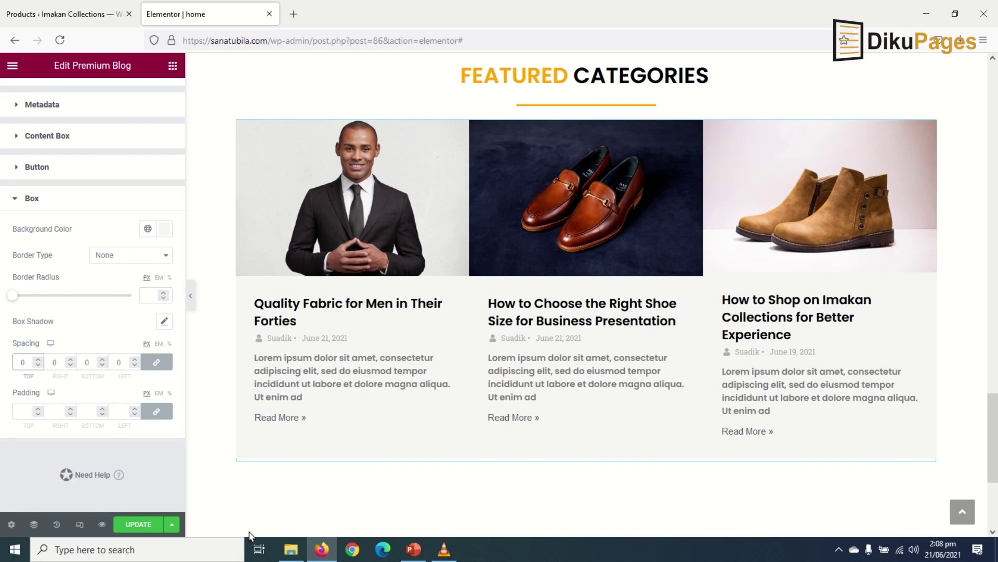
text(1)
mouse_move(352, 199)
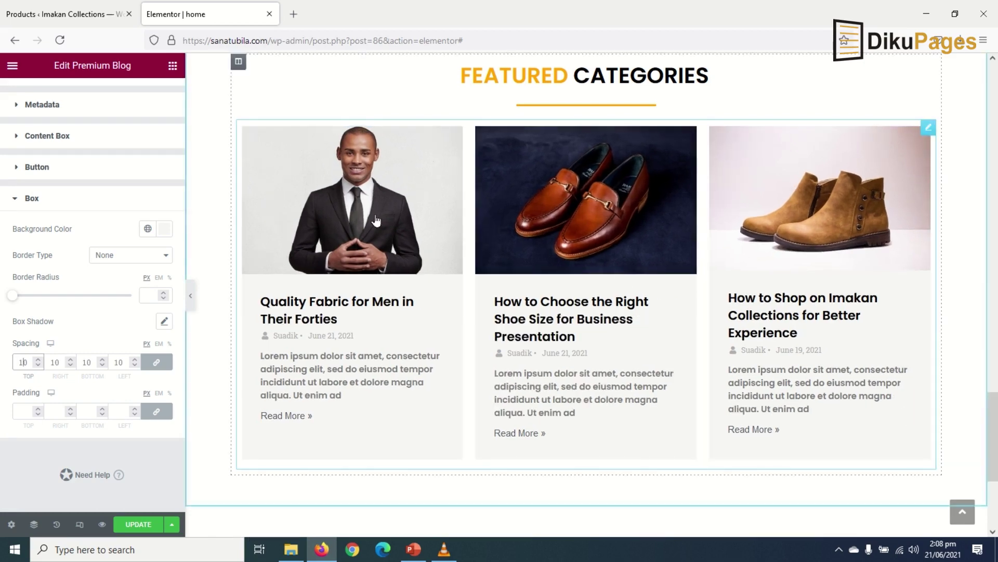
scroll(707, 348, down, 3)
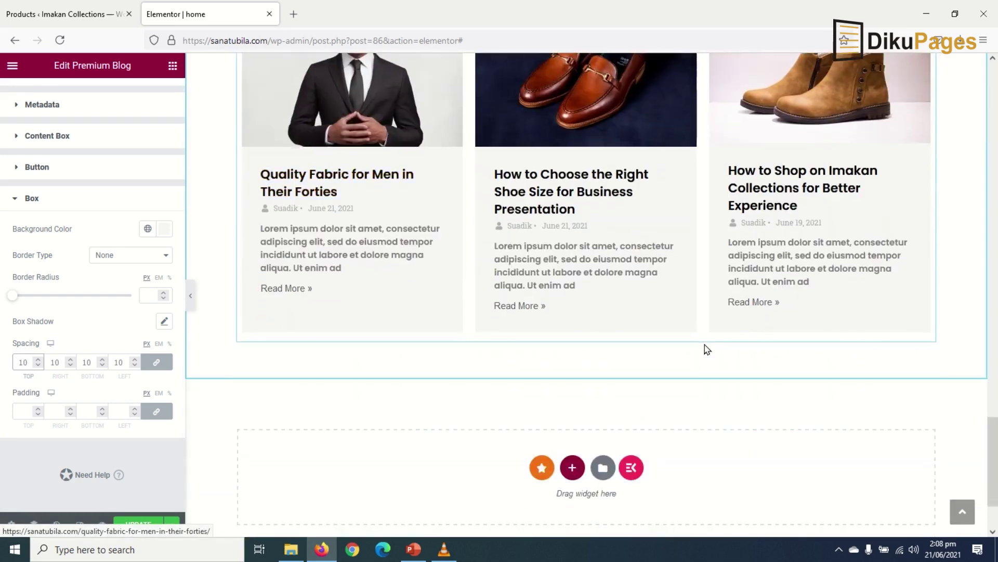
scroll(659, 364, up, 4)
scroll(659, 365, up, 4)
scroll(659, 364, down, 5)
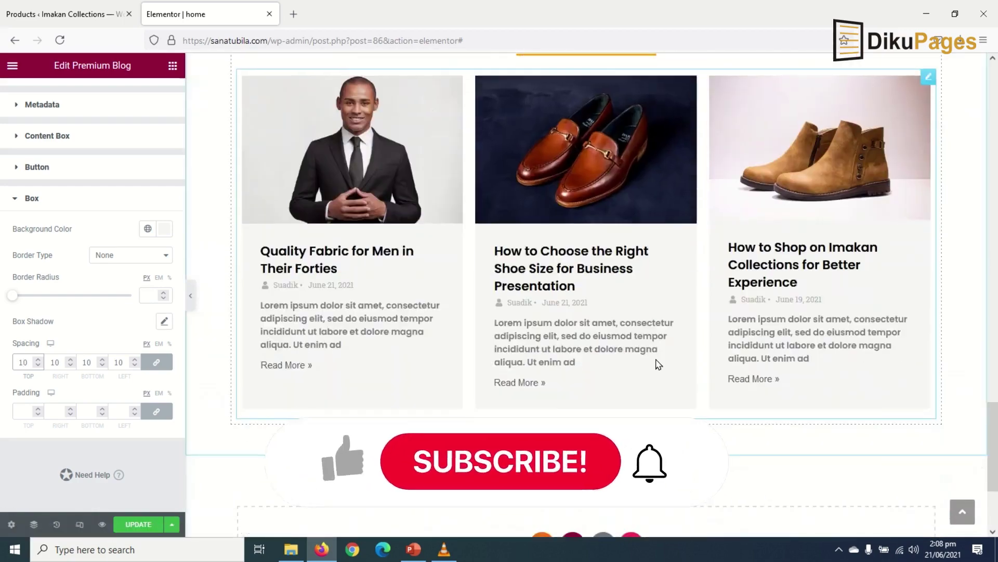
scroll(659, 364, down, 2)
- Update the page to publish the three-card blog grid
click(137, 523)
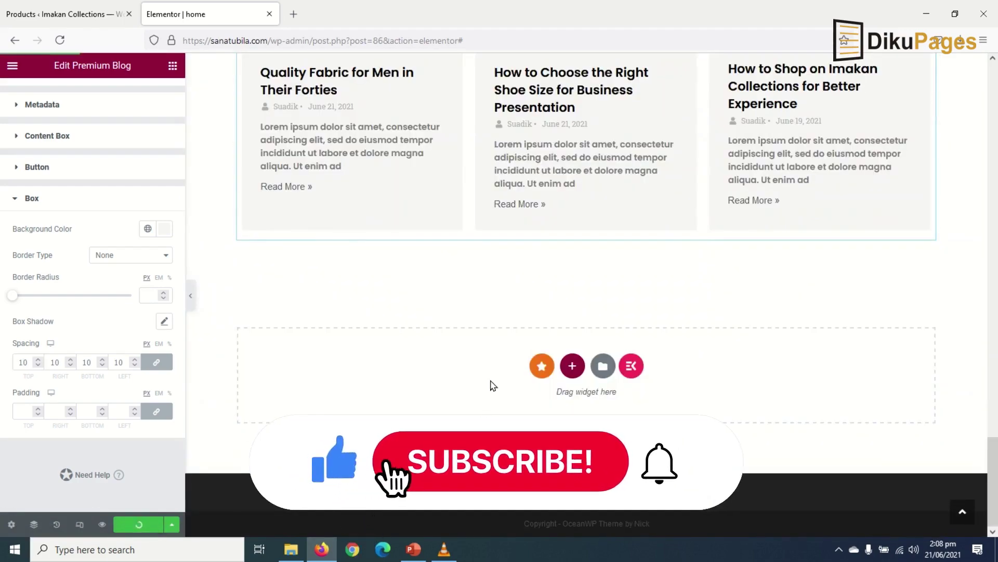
scroll(519, 286, up, 2)
scroll(519, 285, up, 3)
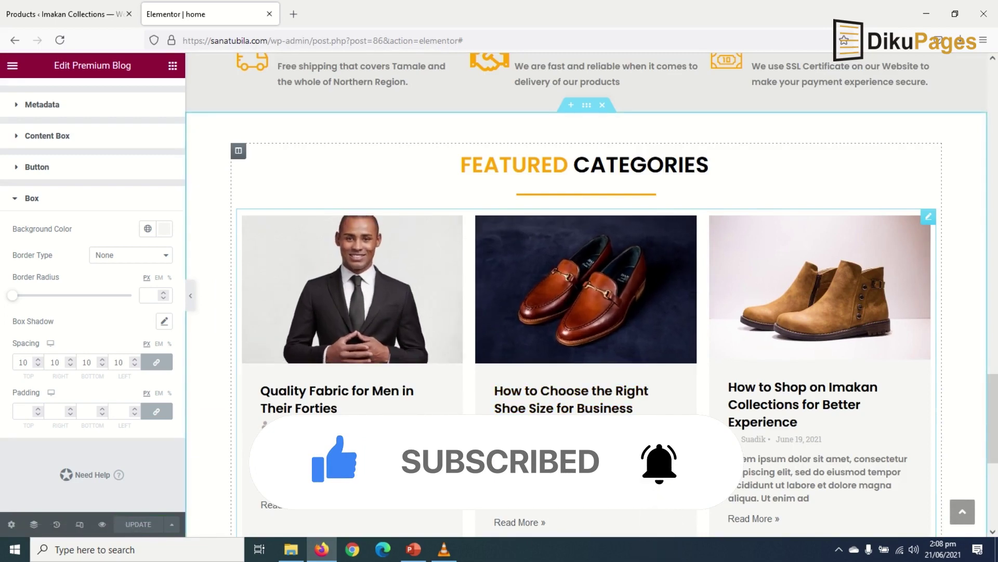
scroll(772, 473, down, 3)
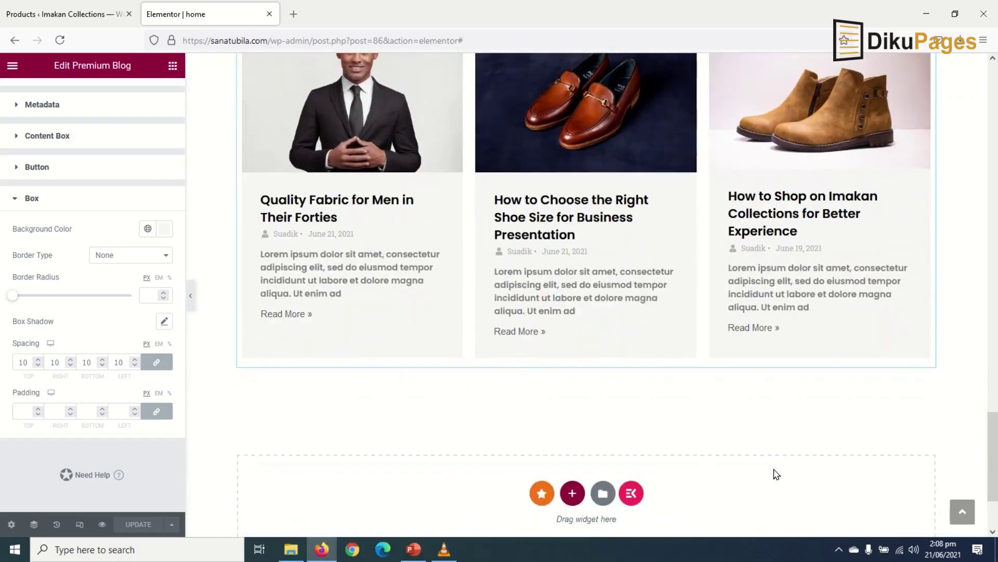